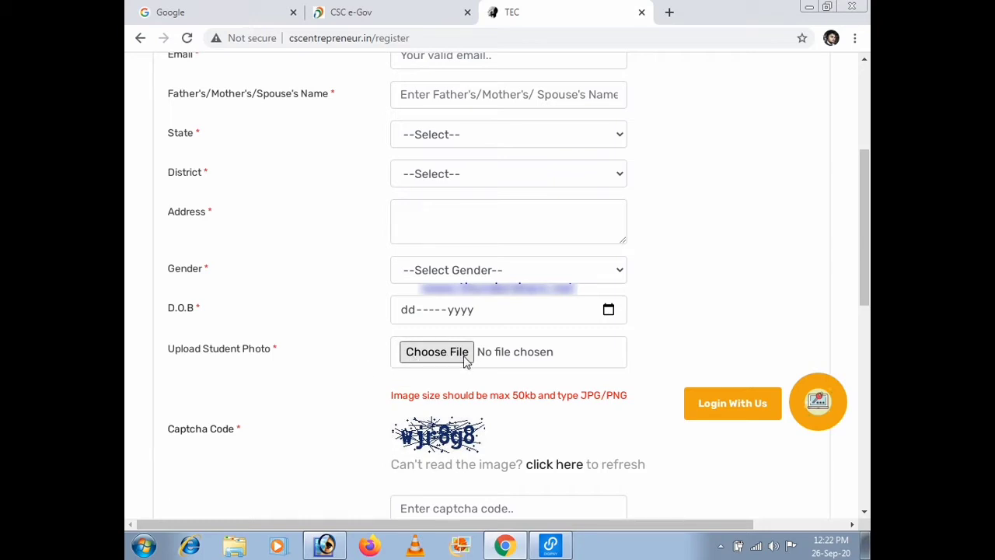
- Check the student photo size and file type requirement, then submit the completed TEC registration form
{"action": "left_click_drag", "start_coordinate": [391, 394], "coordinate": [628, 396]}
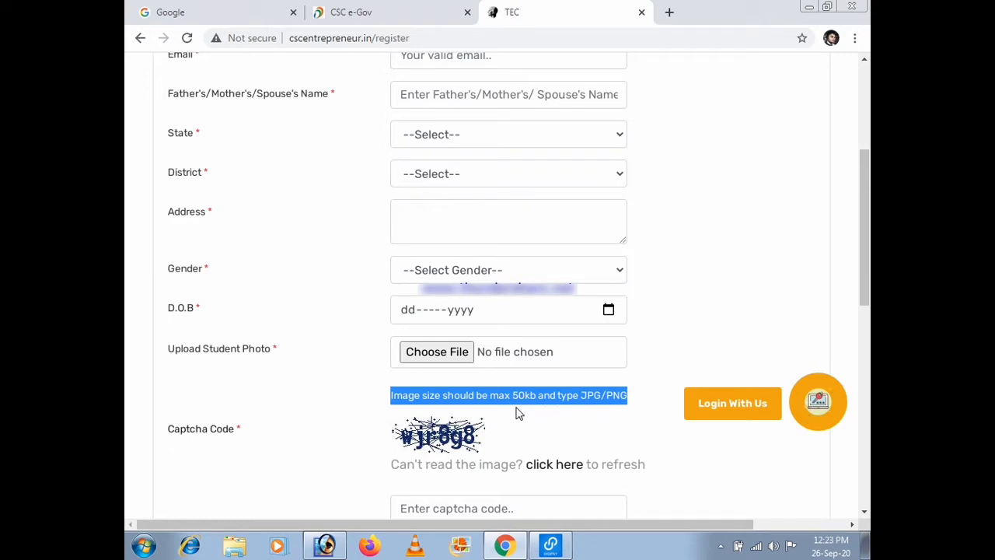
{"action": "left_click", "coordinate": [604, 421]}
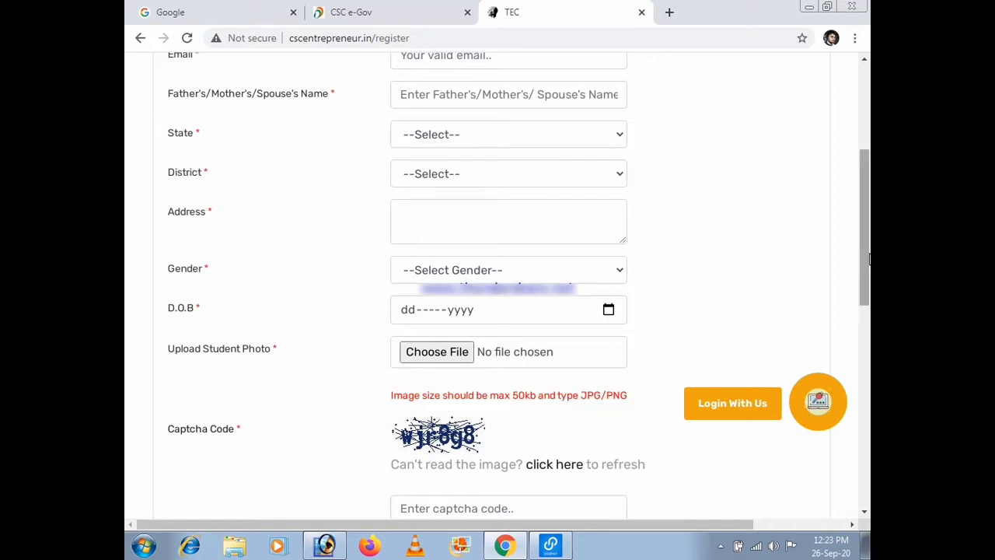
{"action": "scroll", "coordinate": [498, 389], "scroll_direction": "down", "scroll_amount": 3}
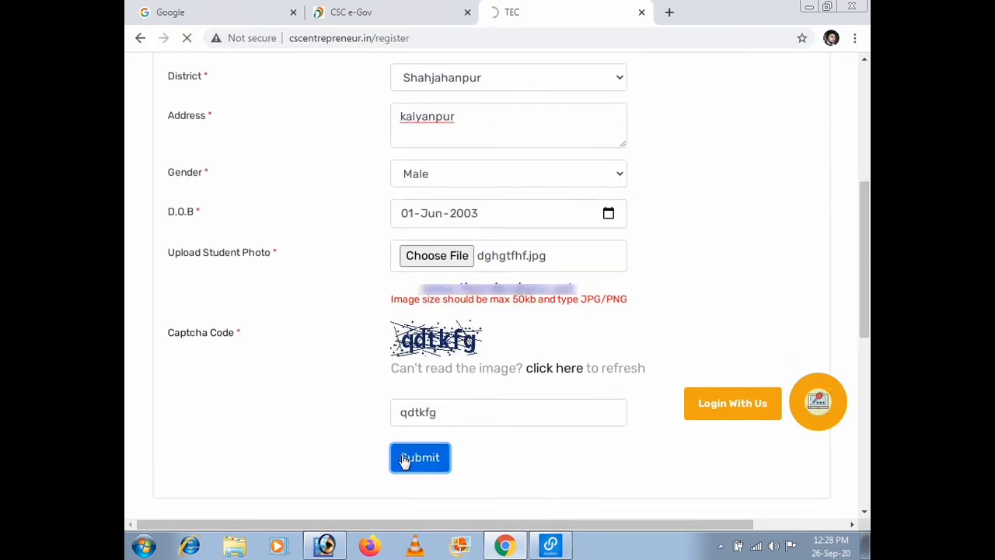
{"action": "left_click", "coordinate": [405, 459]}
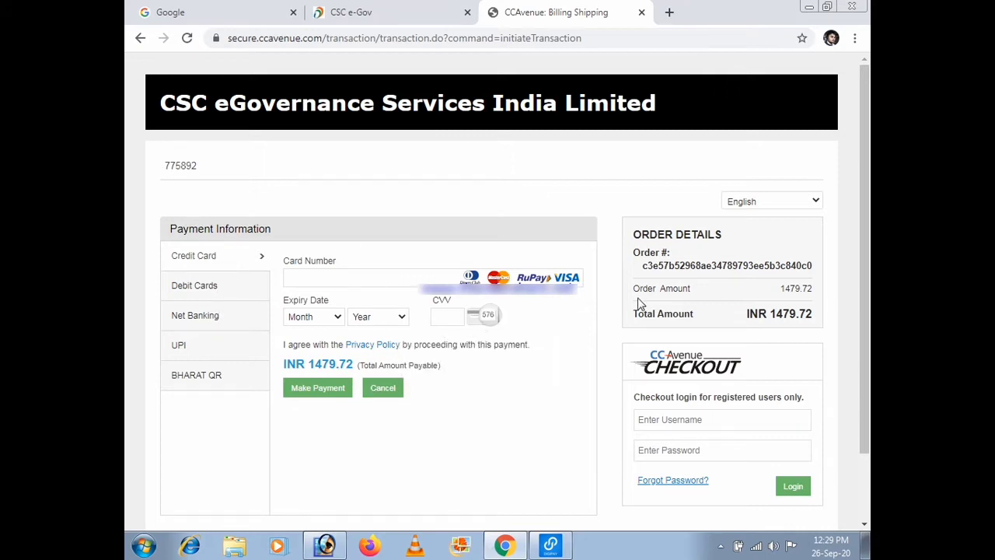
- Examine the order amount and total amount payable in the order details of the payment page
{"action": "triple_click", "coordinate": [729, 297]}
{"action": "left_click_drag", "start_coordinate": [746, 309], "coordinate": [807, 314]}
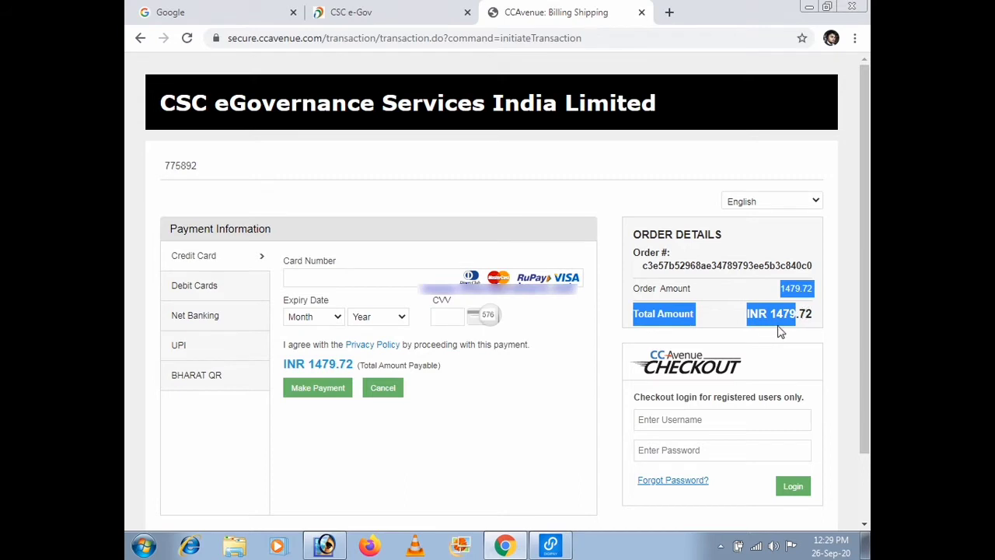
{"action": "left_click", "coordinate": [767, 287]}
{"action": "left_click_drag", "start_coordinate": [747, 314], "coordinate": [818, 319]}
{"action": "left_click", "coordinate": [807, 317]}
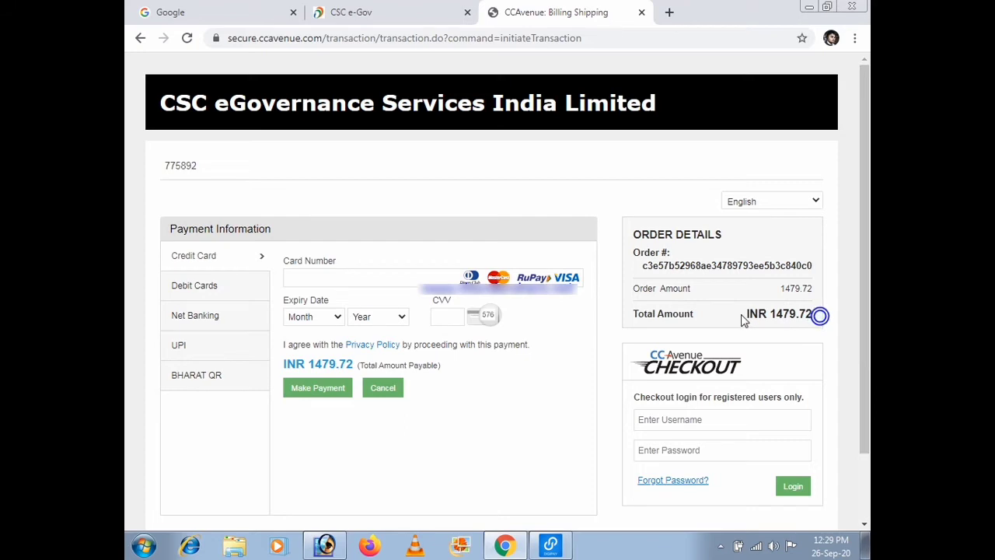
{"action": "left_click_drag", "start_coordinate": [745, 314], "coordinate": [814, 313]}
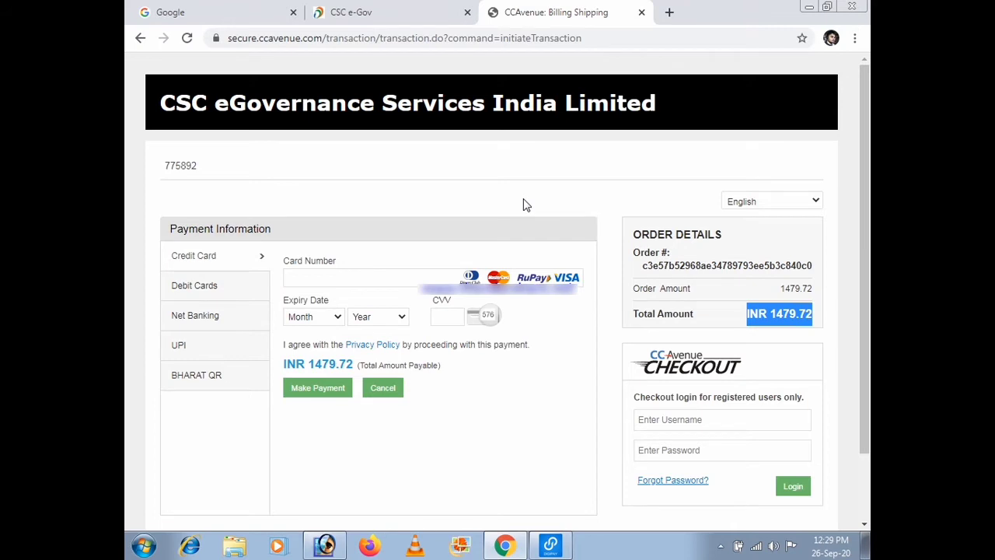
- Open the TEC site from the CSC registration instructions and go to the public users' Certificate Course in Entrepreneurship login page
{"action": "left_click", "coordinate": [370, 8]}
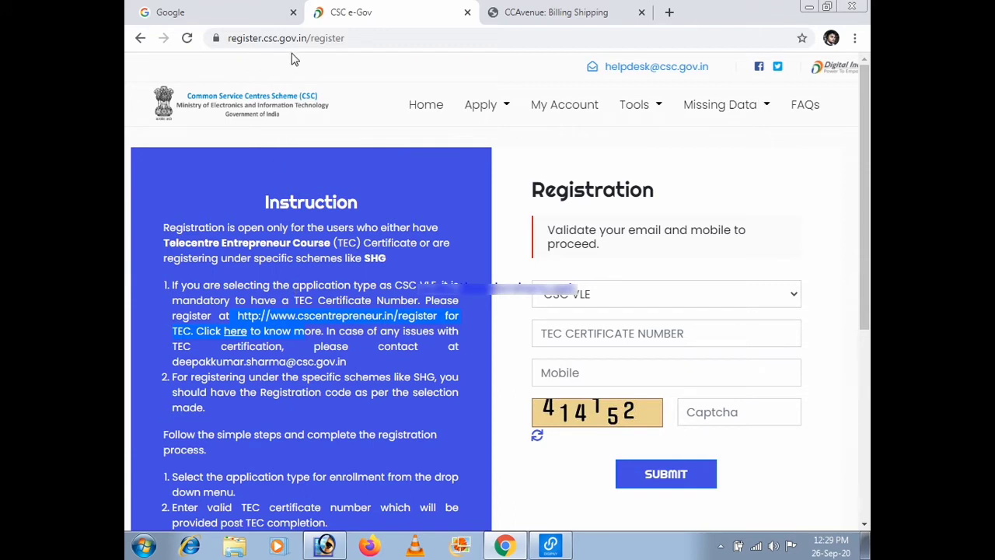
{"action": "left_click", "coordinate": [236, 340]}
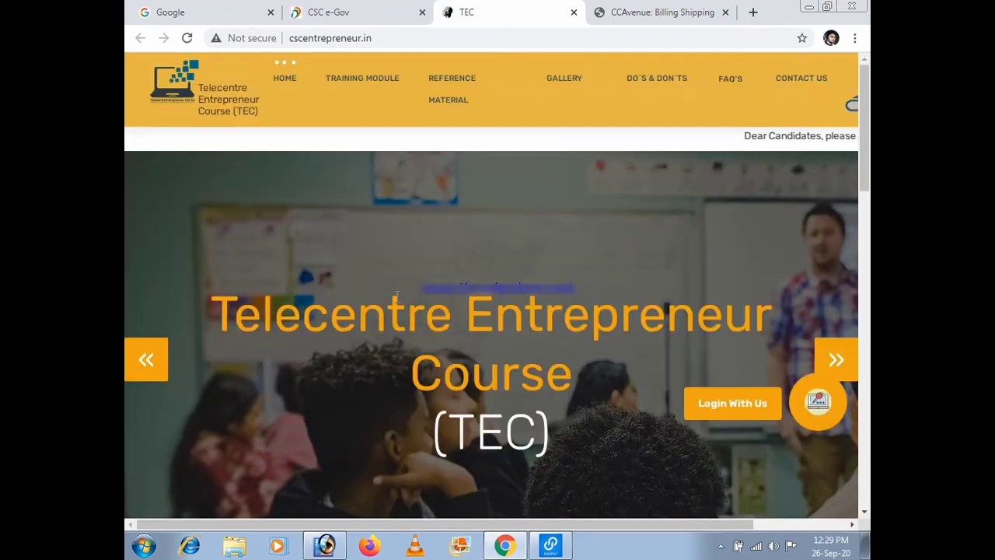
{"action": "left_click", "coordinate": [737, 403]}
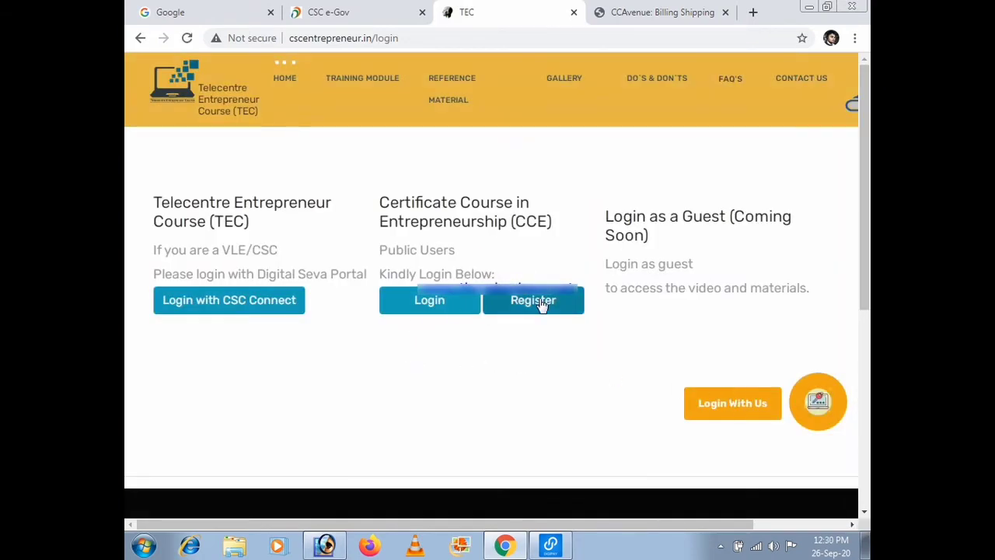
{"action": "left_click", "coordinate": [430, 304]}
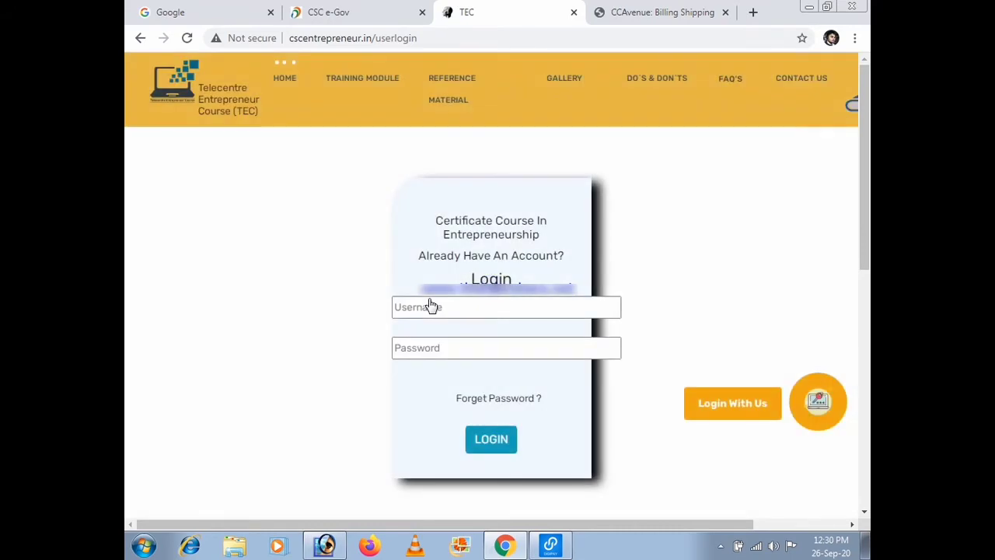
- Enter the account username in the Certificate Course in Entrepreneurship login form
{"action": "left_click", "coordinate": [471, 302]}
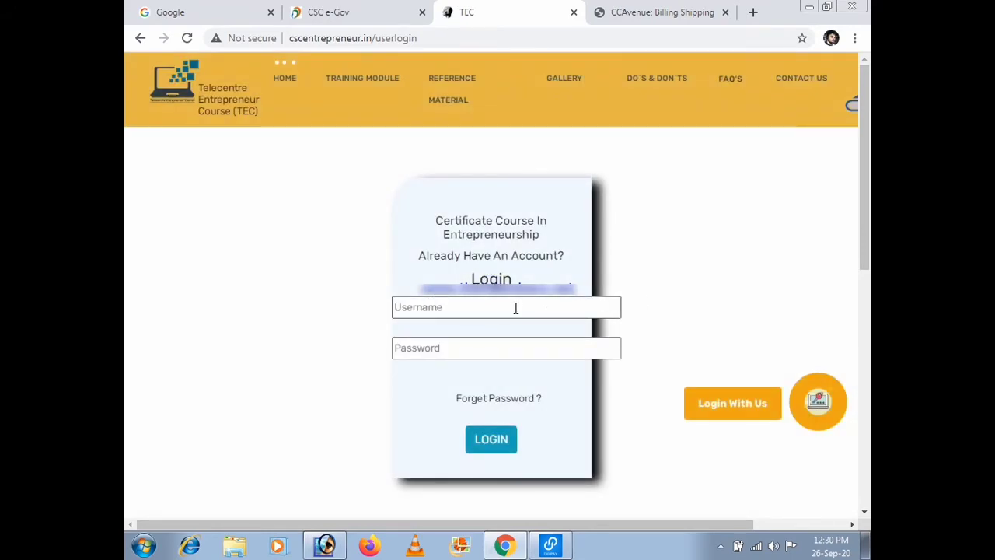
{"action": "left_click", "coordinate": [503, 311]}
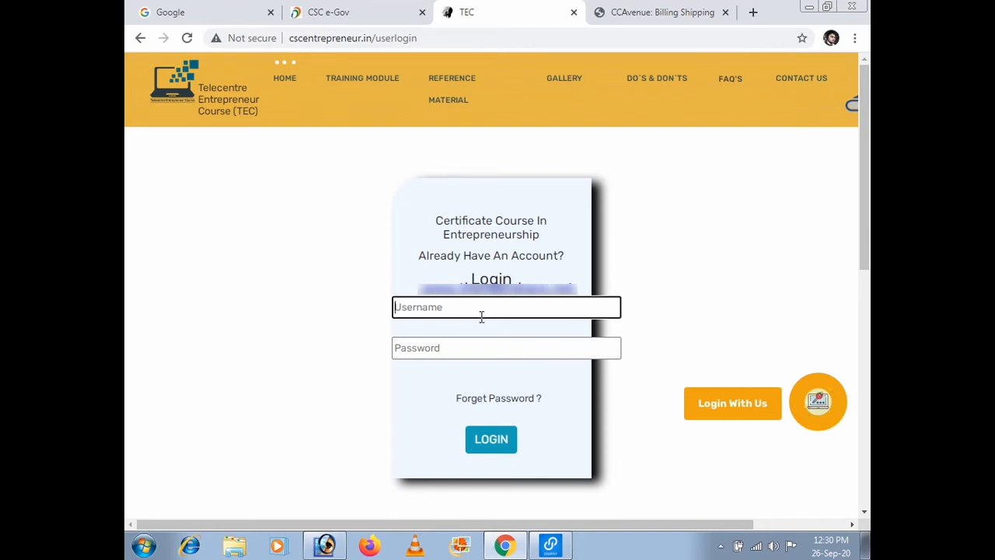
{"action": "left_click", "coordinate": [437, 350]}
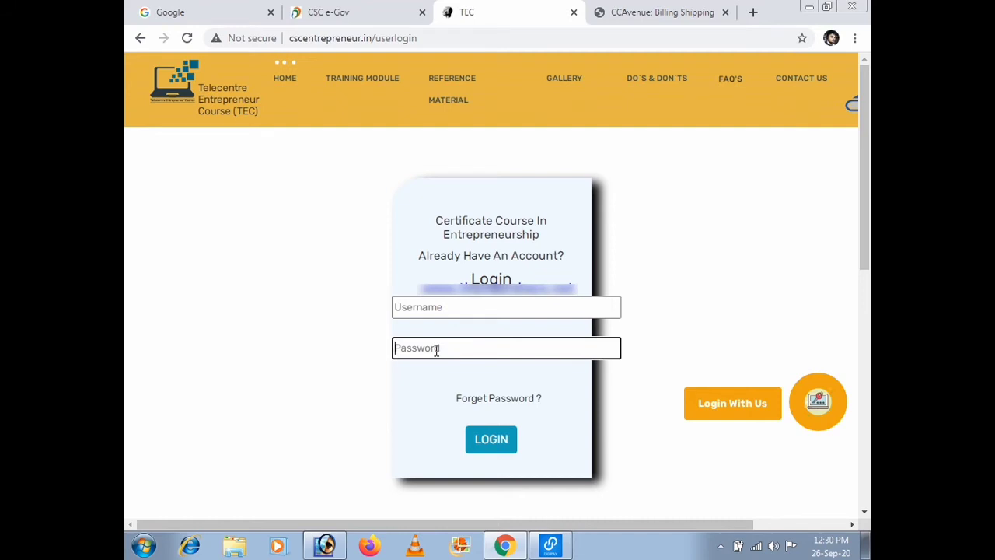
{"action": "left_click", "coordinate": [437, 309]}
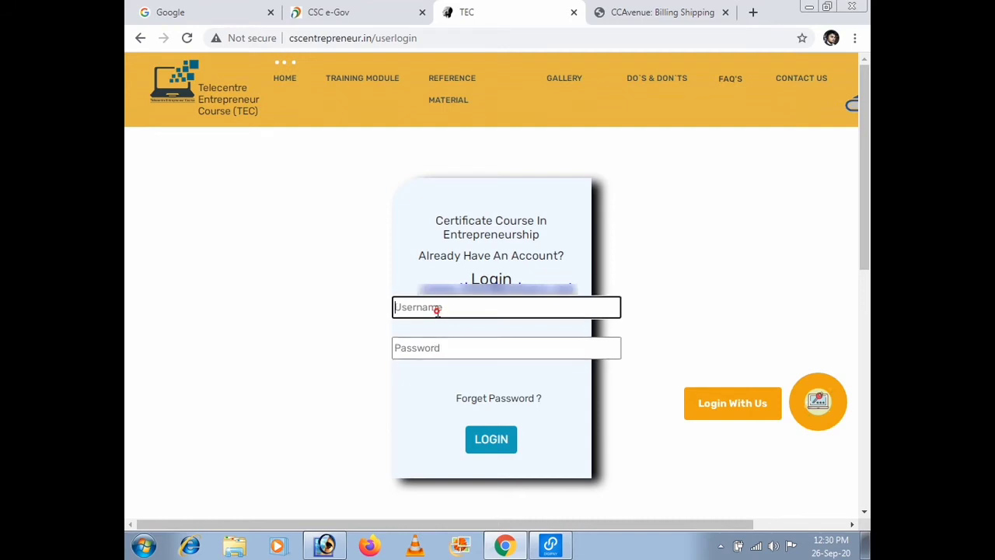
{"action": "type", "text": "Tec"}
{"action": "key", "text": "BackSpace"}
{"action": "key", "text": "BackSpace"}
{"action": "key", "text": "BackSpace"}
{"action": "type", "text": "te"}
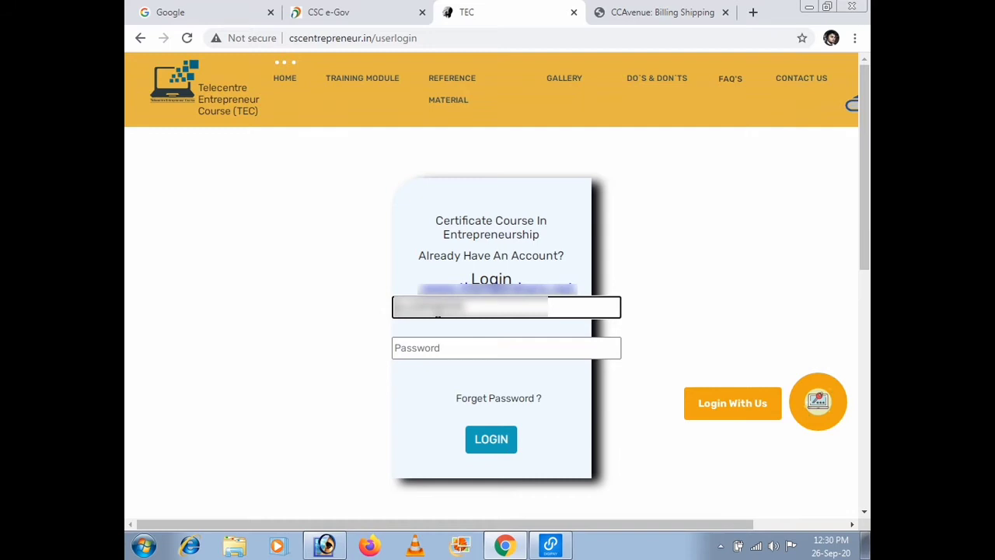
- Enter the account password, log in to the course account, and decline saving the password in the browser
{"action": "left_click", "coordinate": [449, 347]}
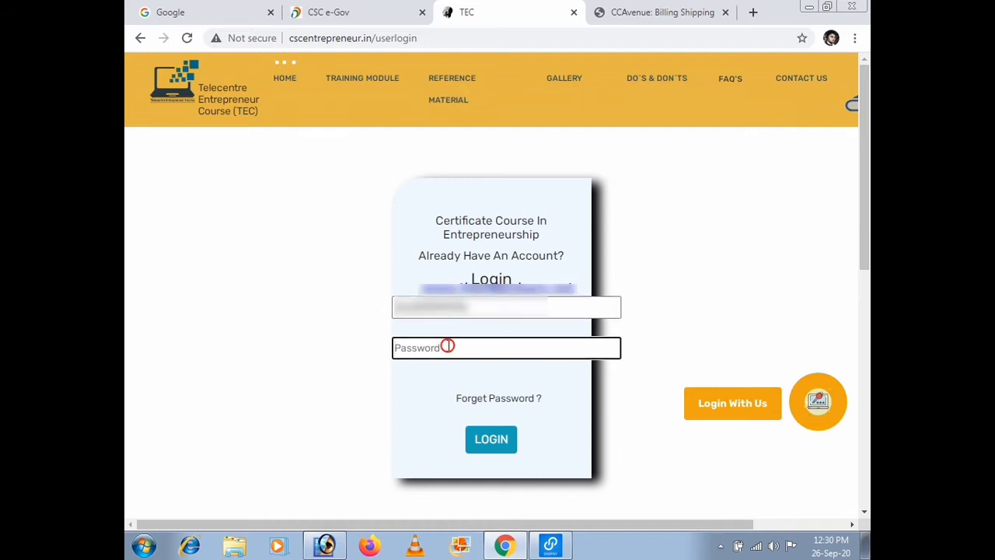
{"action": "type", "text": "•"}
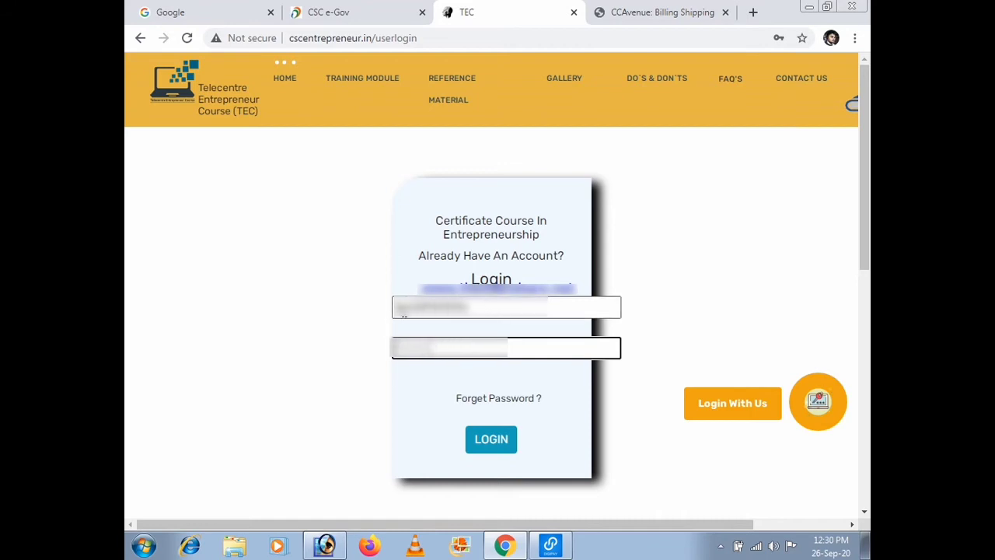
{"action": "left_click", "coordinate": [502, 450]}
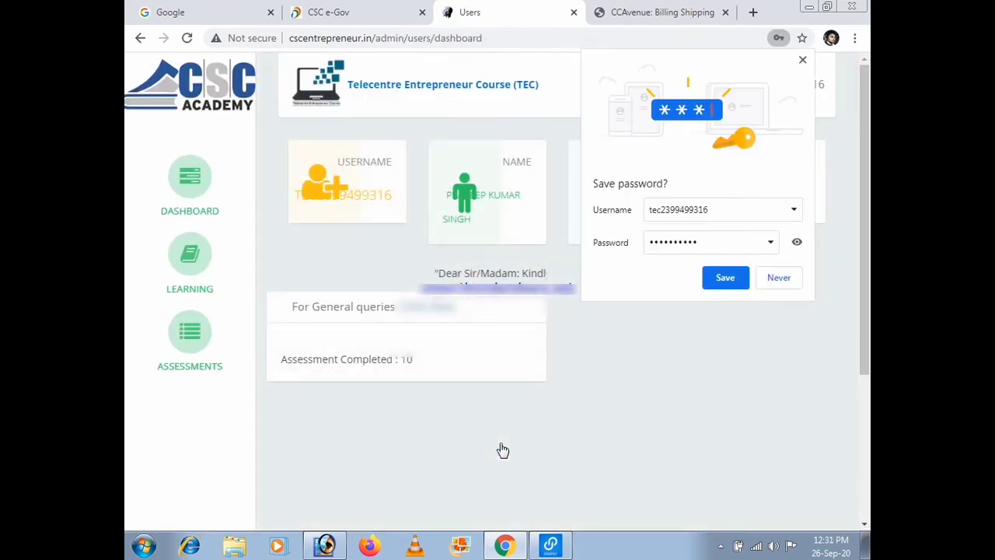
{"action": "left_click", "coordinate": [775, 278]}
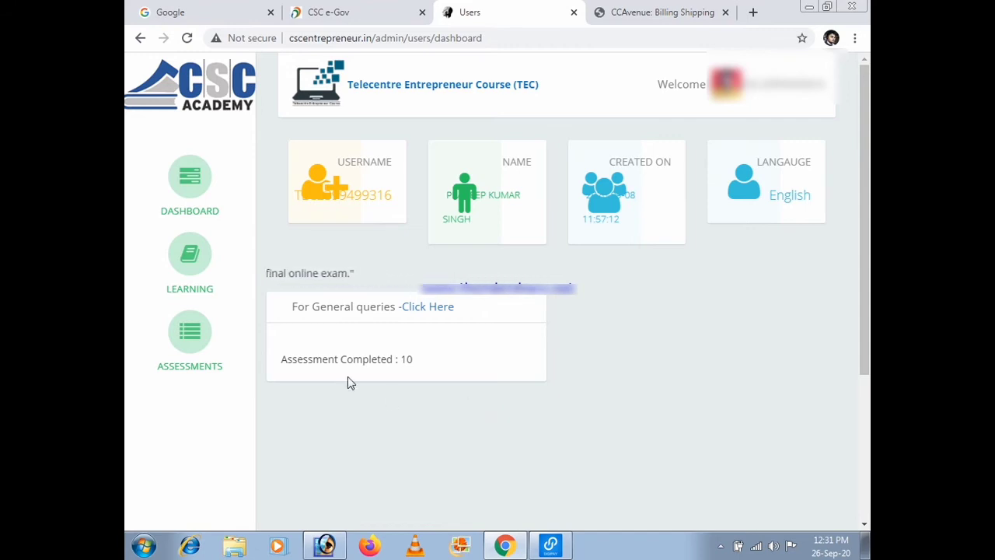
- Review the materials and videos in the learning modules list and the marks in the assessments table
{"action": "left_click", "coordinate": [195, 257]}
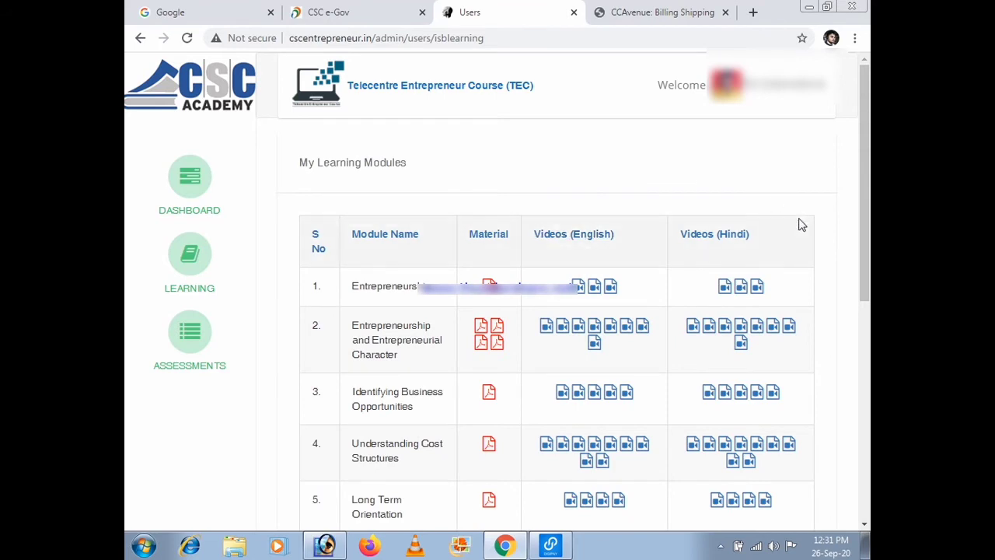
{"action": "left_click_drag", "start_coordinate": [869, 181], "coordinate": [869, 245]}
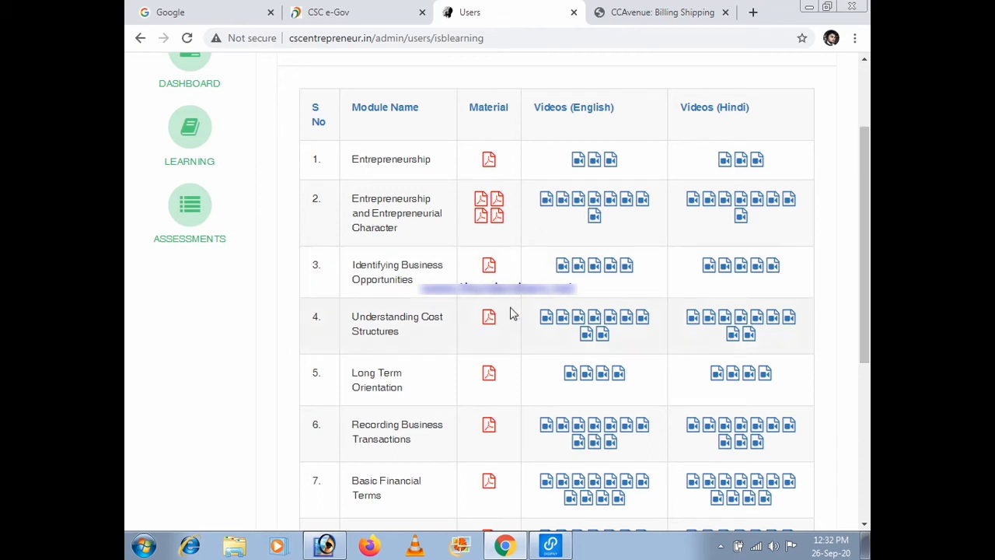
{"action": "left_click", "coordinate": [192, 210]}
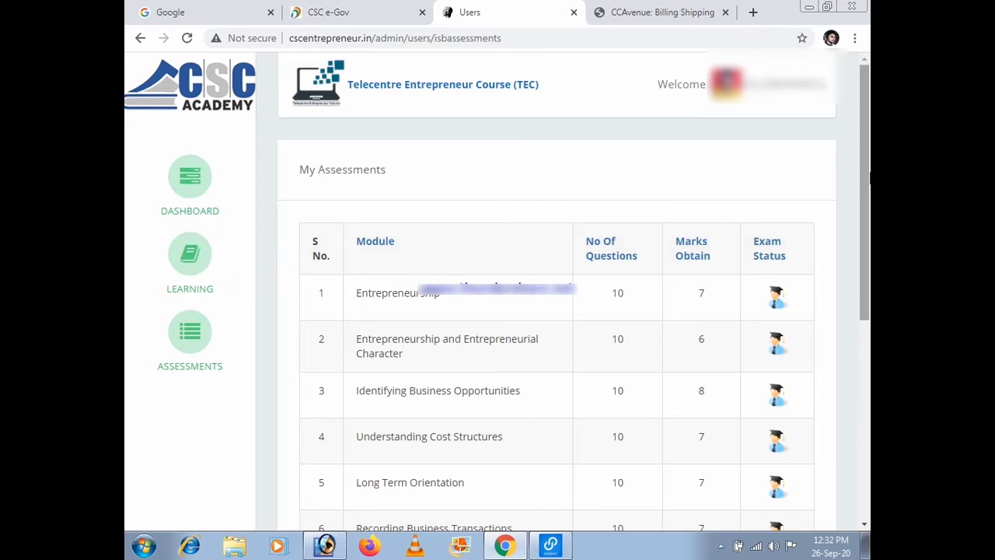
{"action": "left_click_drag", "start_coordinate": [868, 173], "coordinate": [868, 234]}
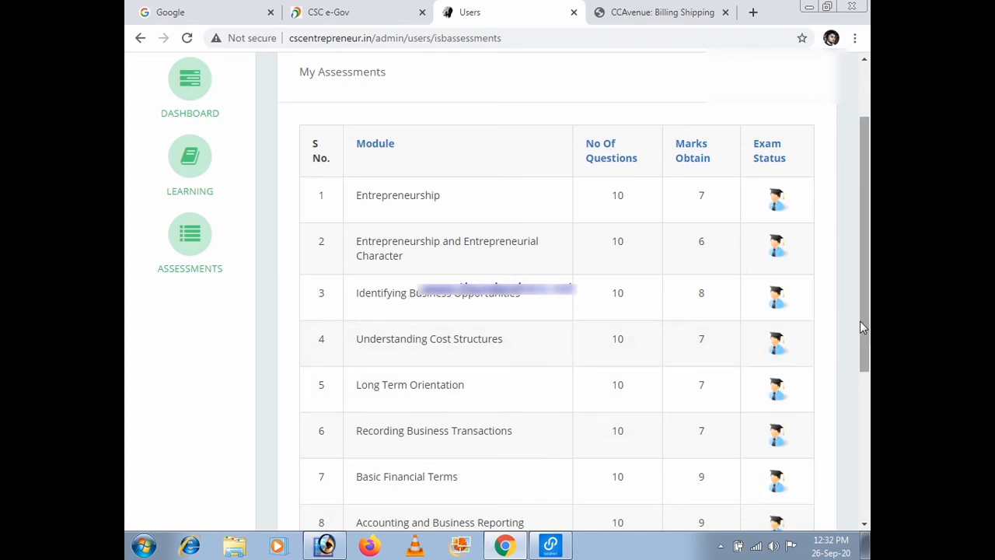
{"action": "mouse_move", "coordinate": [866, 326]}
{"action": "left_mouse_down"}
{"action": "mouse_move", "coordinate": [865, 356]}
{"action": "mouse_move", "coordinate": [865, 344]}
{"action": "left_mouse_up"}
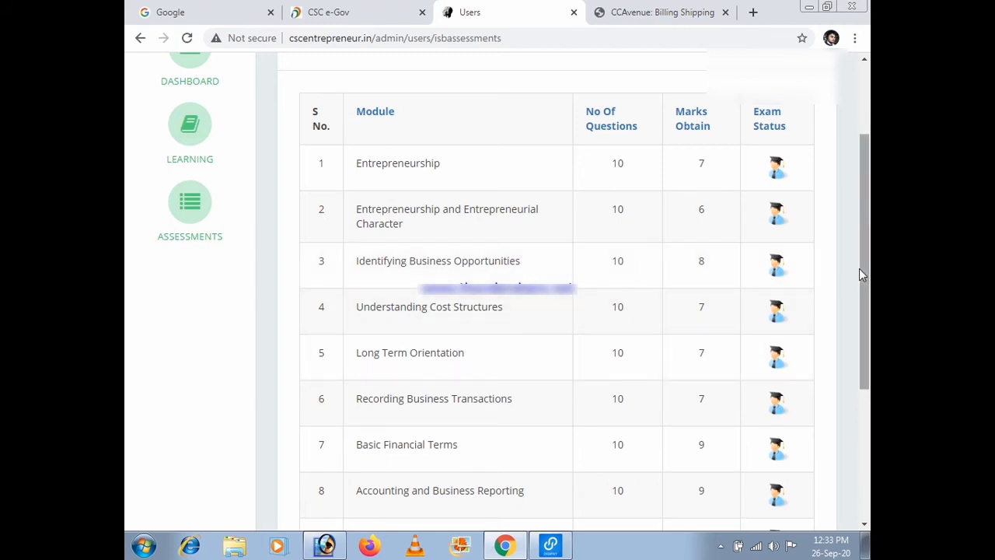
{"action": "left_click_drag", "start_coordinate": [860, 268], "coordinate": [869, 231]}
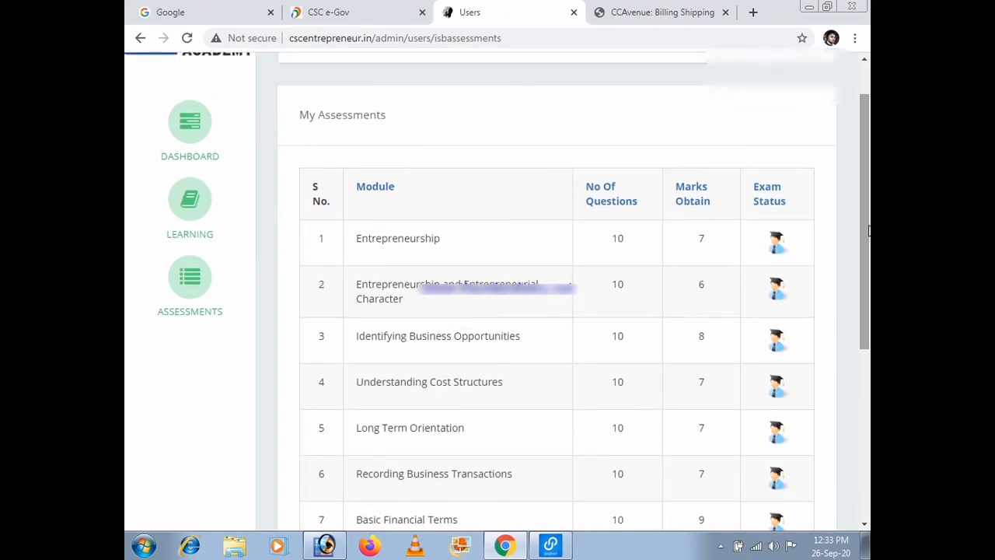
{"action": "left_click_drag", "start_coordinate": [868, 231], "coordinate": [869, 255]}
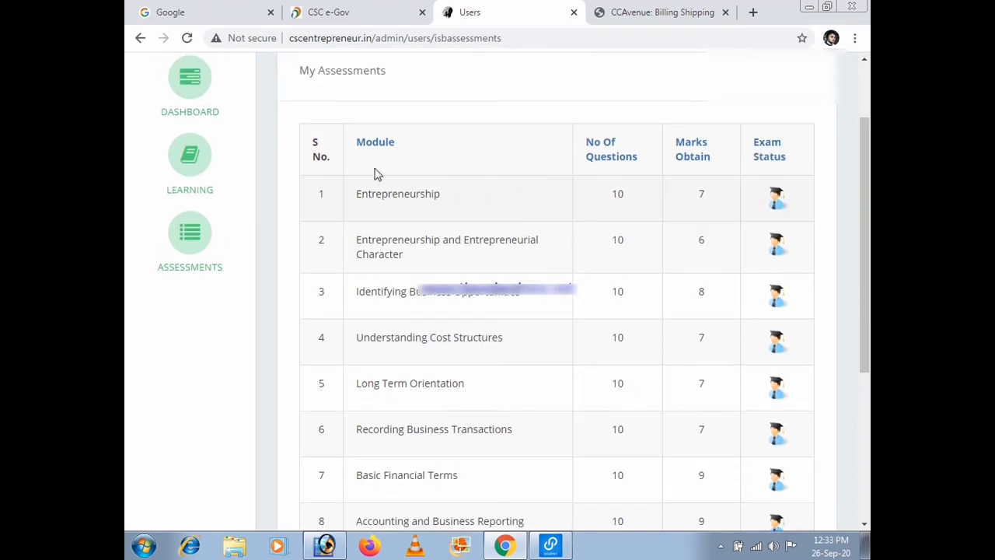
- Return to the course dashboard and check the number of completed assessments
{"action": "left_click", "coordinate": [190, 85]}
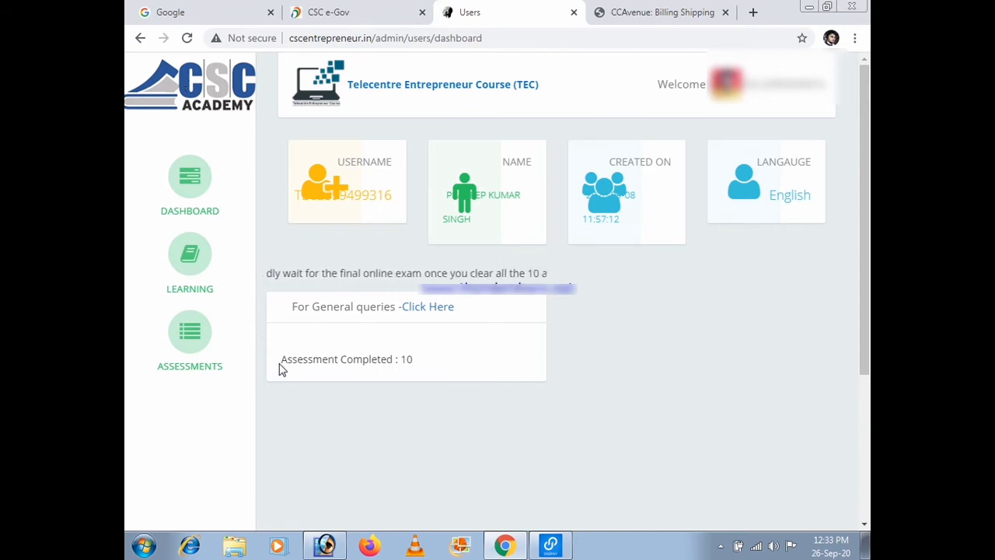
{"action": "left_click_drag", "start_coordinate": [279, 364], "coordinate": [392, 365]}
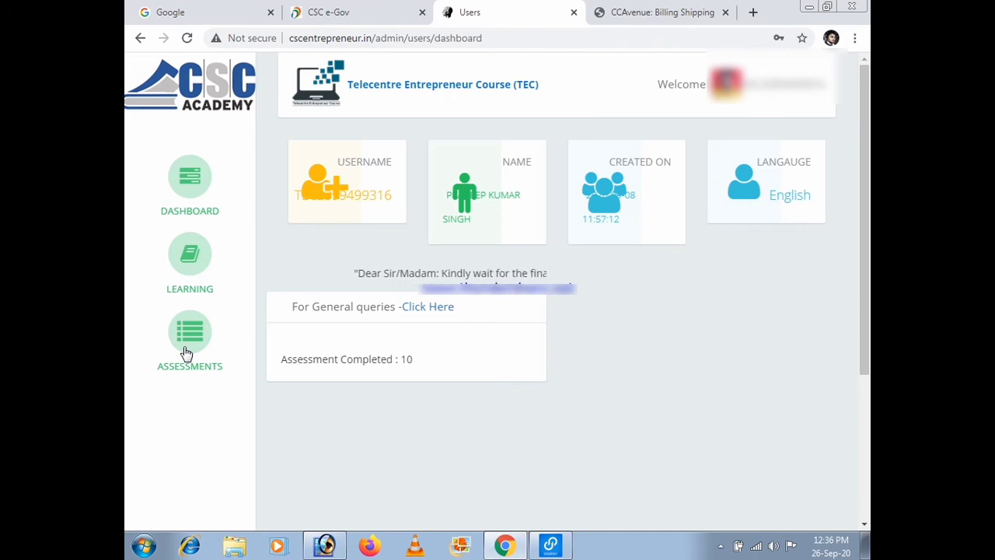
{"action": "left_click_drag", "start_coordinate": [282, 364], "coordinate": [409, 371]}
{"action": "left_click", "coordinate": [408, 366]}
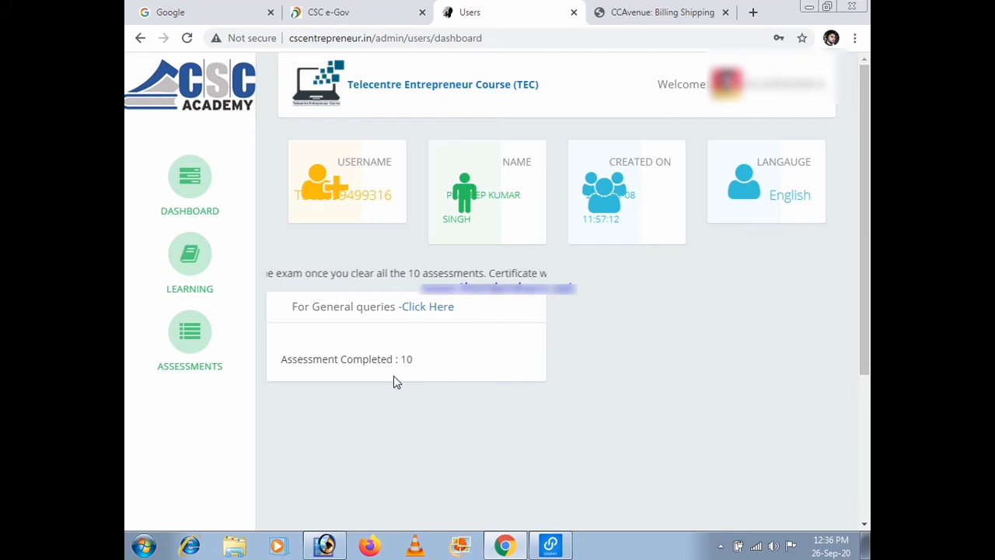
- Start the final exam from the assessments page with English as the exam language and acknowledge the attempt notice
{"action": "left_click", "coordinate": [195, 346]}
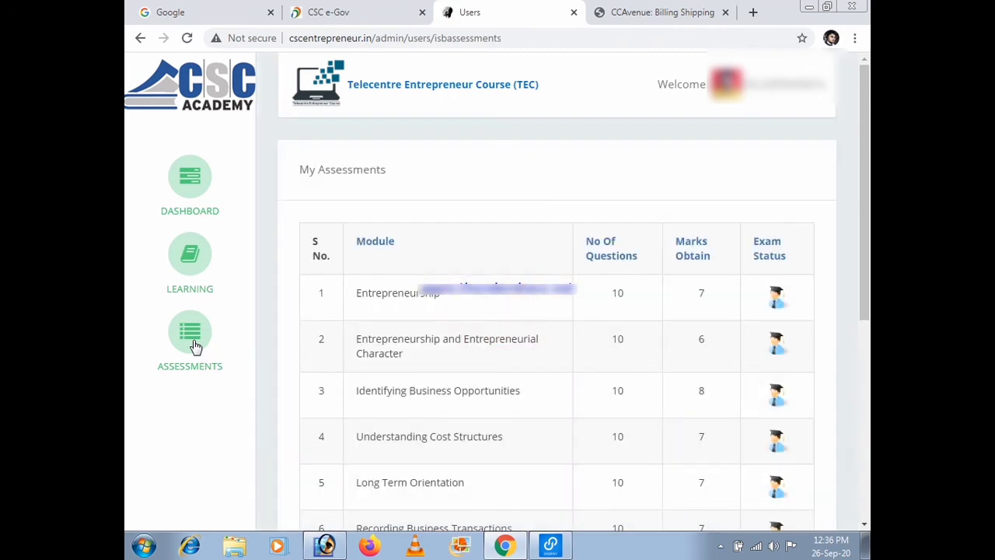
{"action": "scroll", "coordinate": [867, 262], "scroll_direction": "down", "scroll_amount": 5}
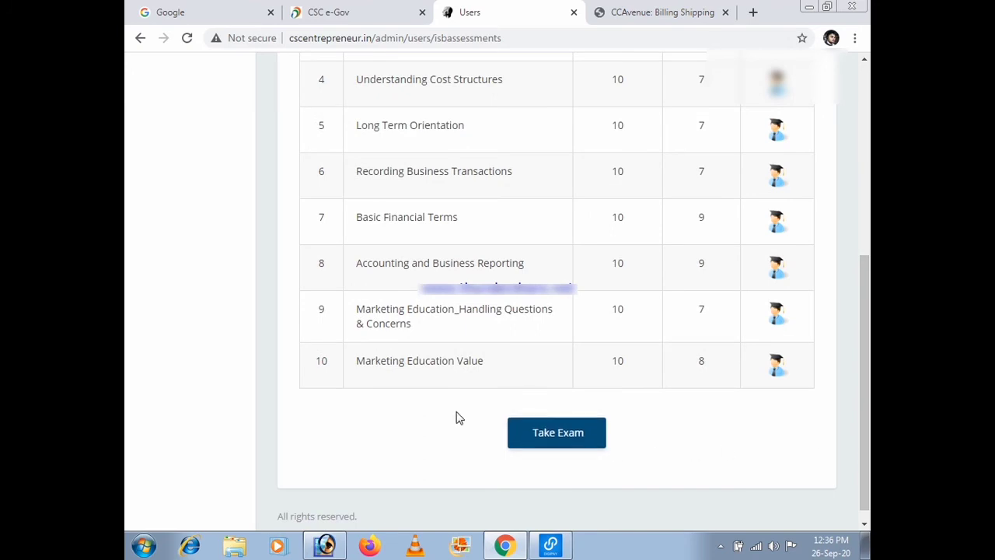
{"action": "left_click", "coordinate": [567, 441]}
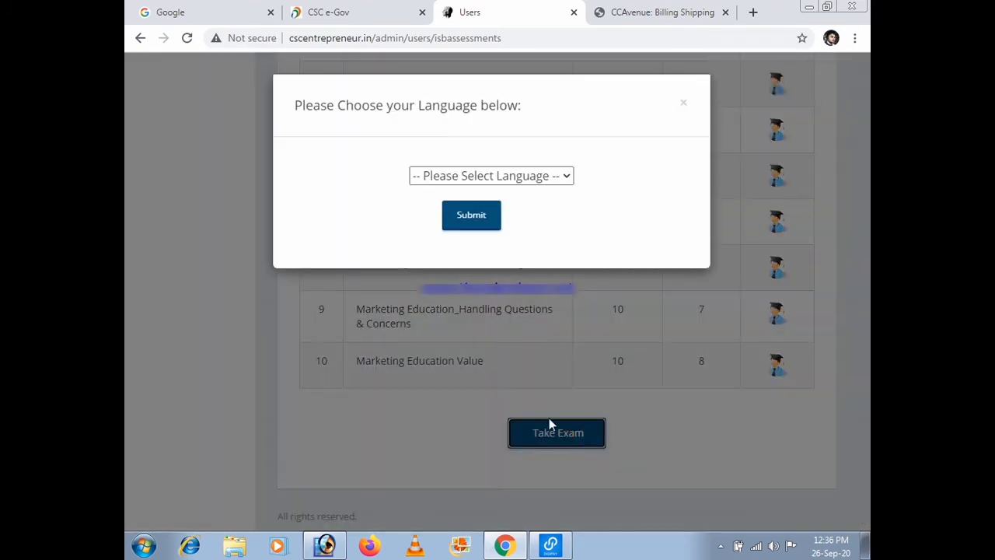
{"action": "left_click", "coordinate": [555, 177]}
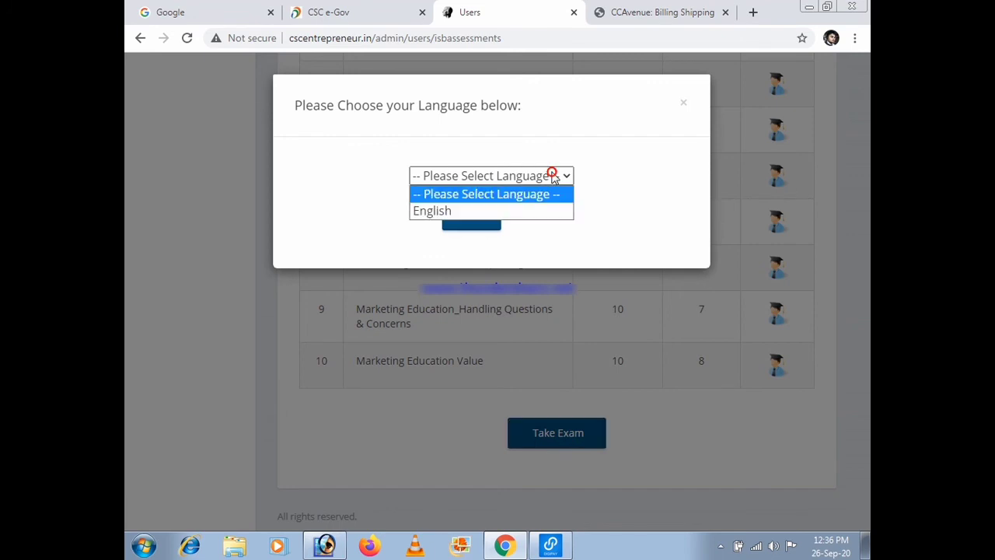
{"action": "left_click", "coordinate": [549, 210]}
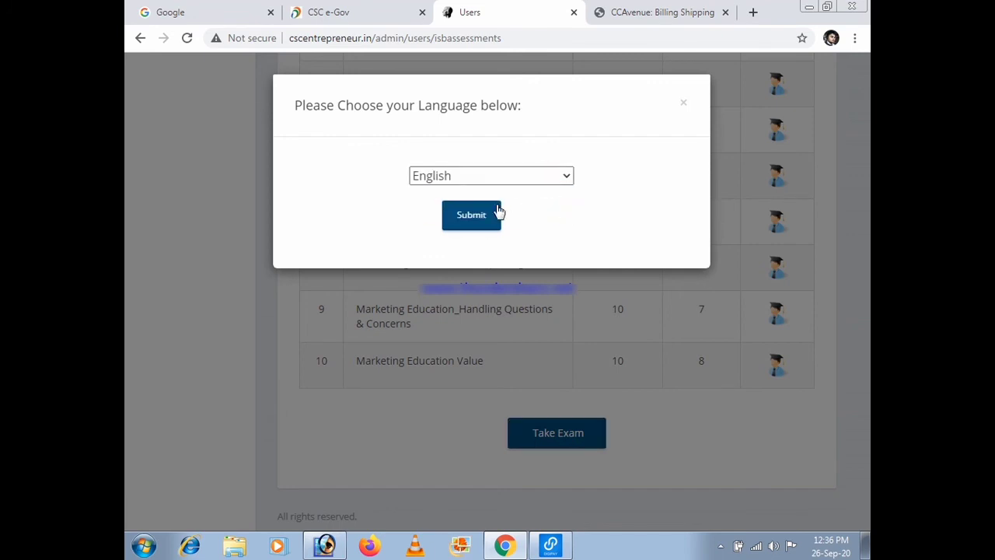
{"action": "left_click", "coordinate": [471, 215]}
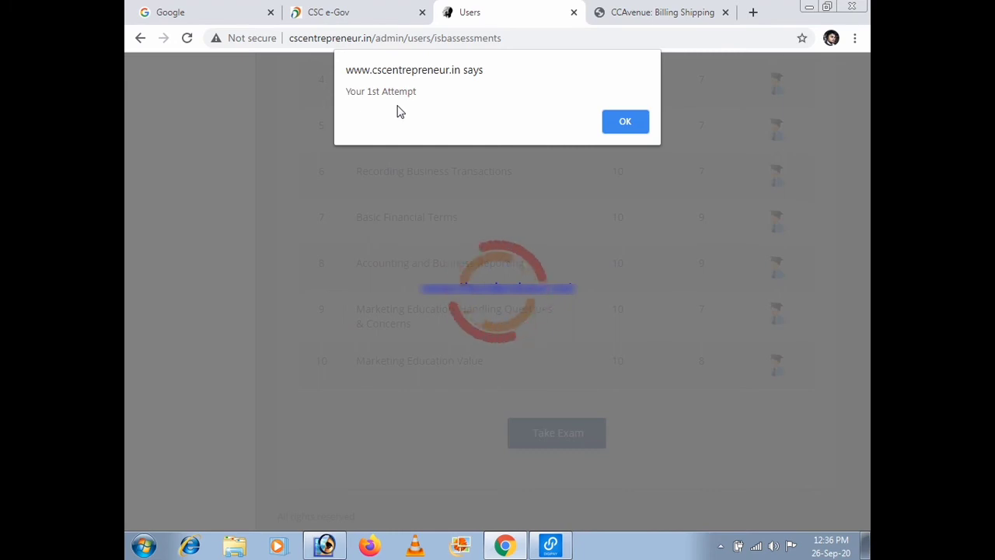
{"action": "left_click", "coordinate": [615, 122]}
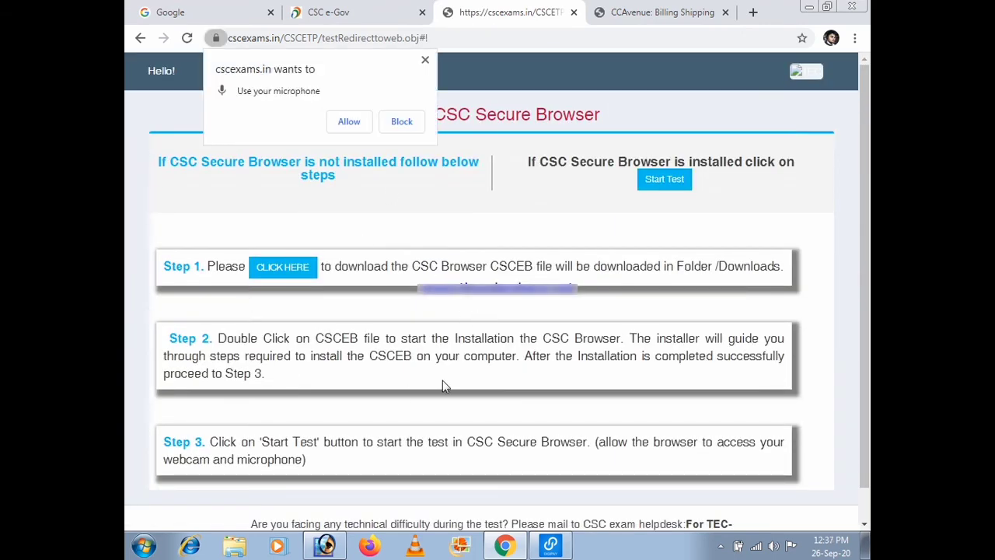
- Dismiss the microphone access request and read the instructions for setting up CSC Secure Browser
{"action": "left_click", "coordinate": [426, 60]}
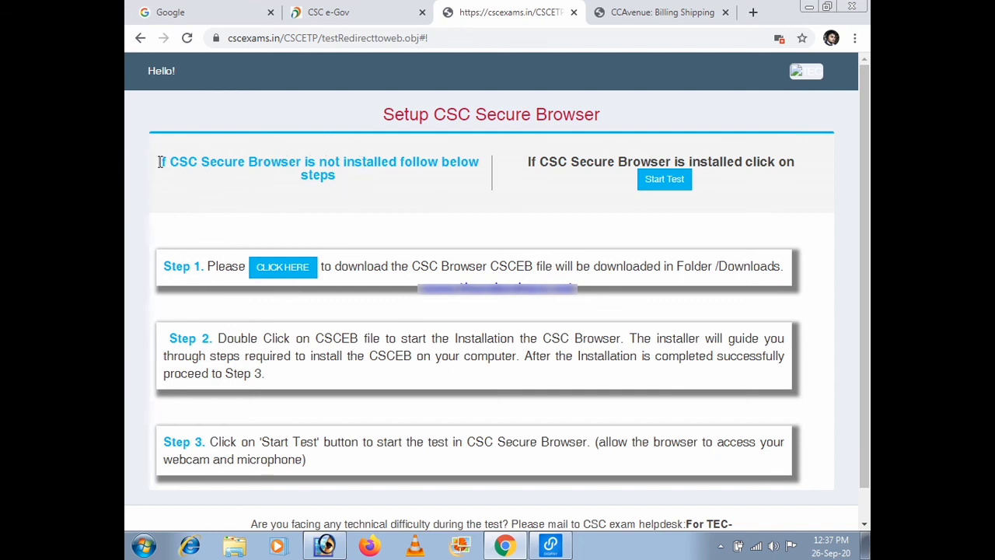
{"action": "left_click_drag", "start_coordinate": [157, 162], "coordinate": [466, 175]}
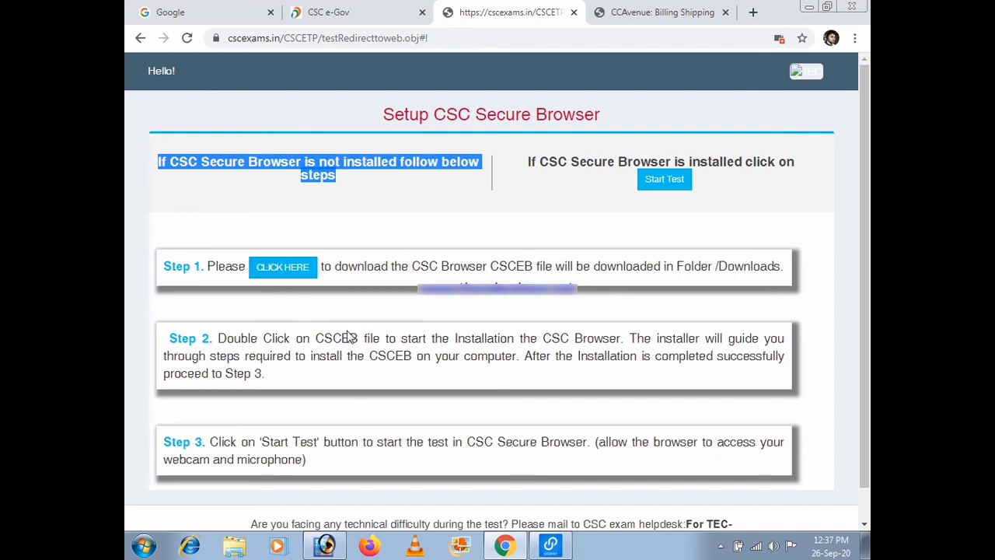
{"action": "left_click", "coordinate": [435, 250]}
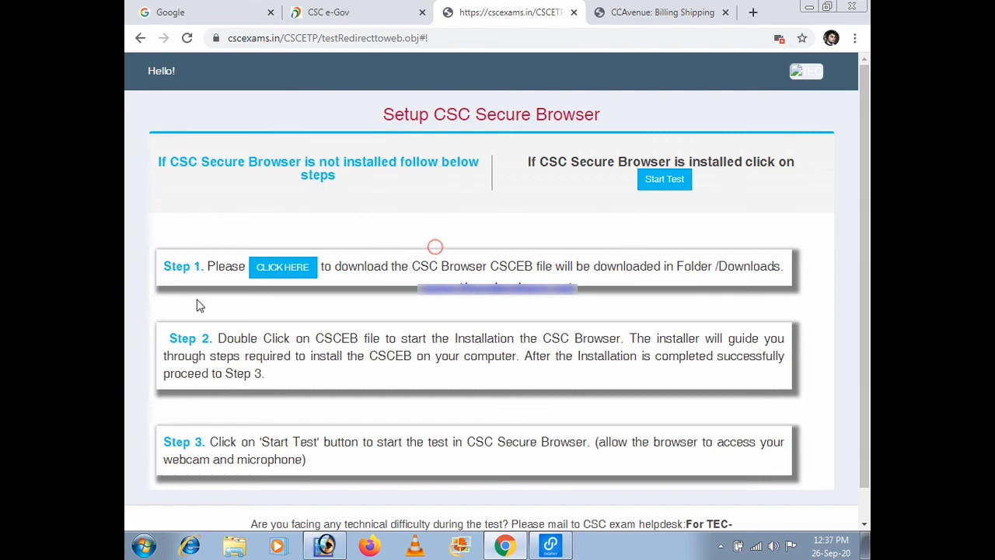